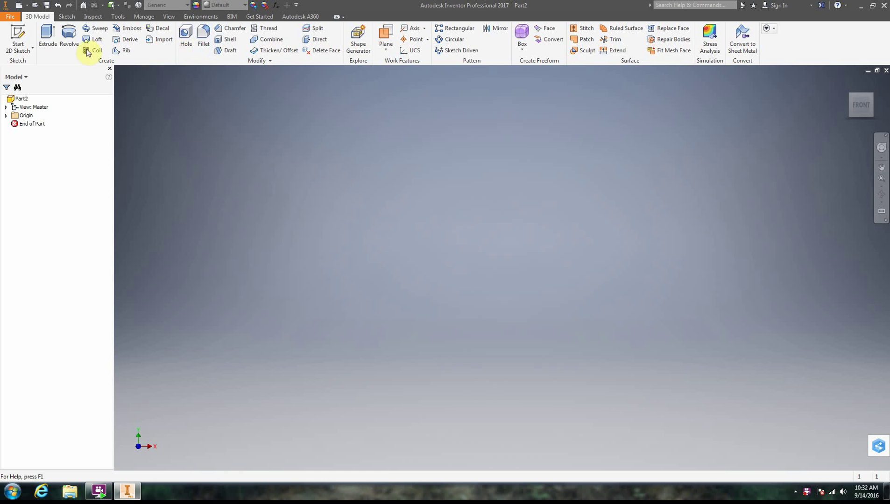
Start a sketch on the horizontal XZ plane and draw two perpendicular lines, about 0.877 in horizontal and 0.320 in vertical at its right end
left_click(19, 38)
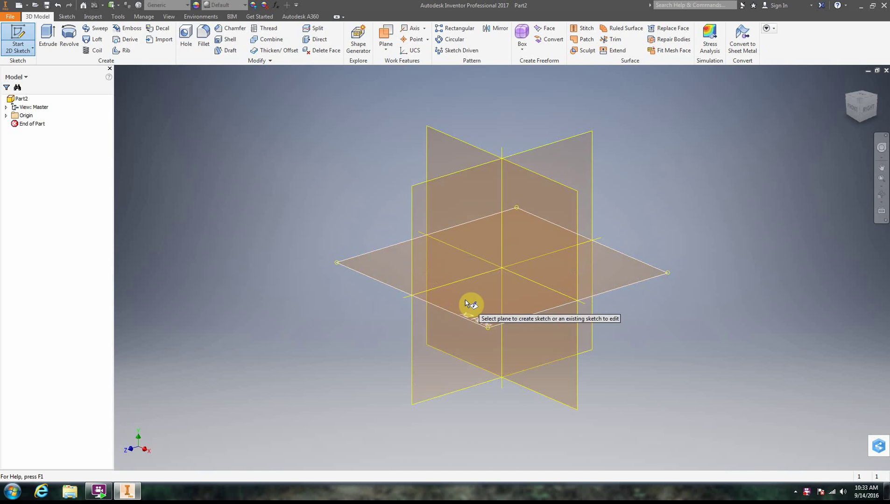
left_click(465, 301)
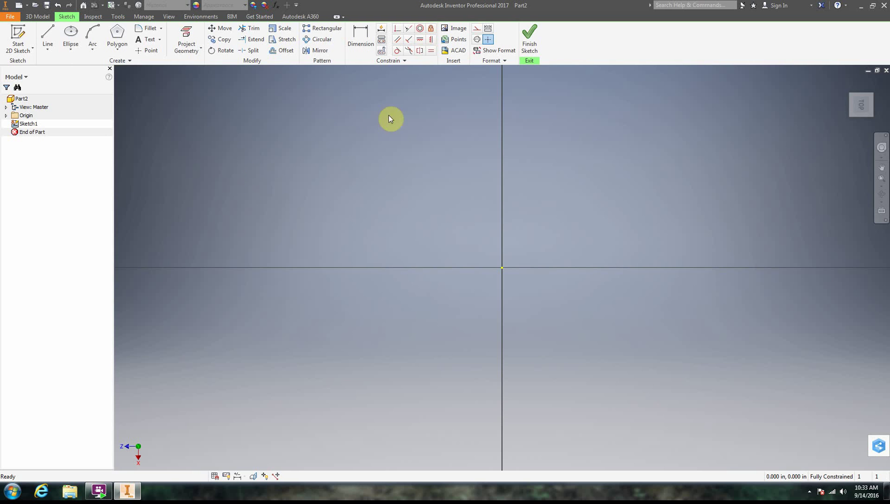
left_click(45, 39)
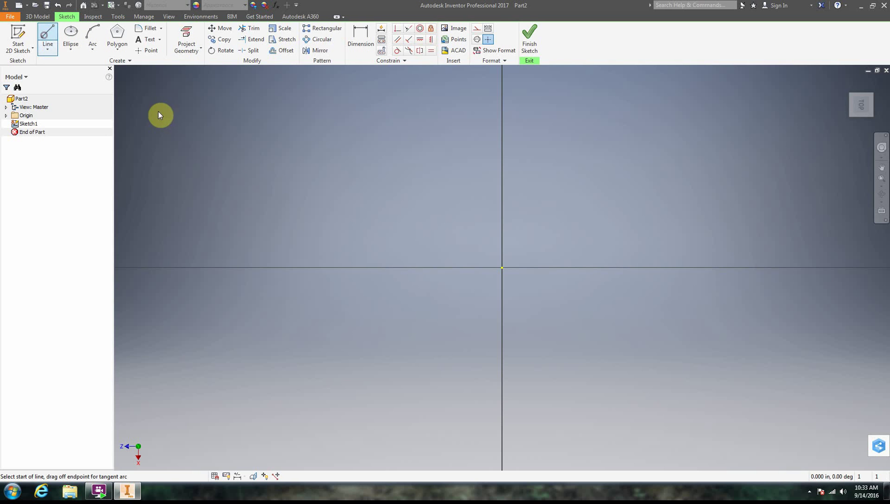
left_click(309, 212)
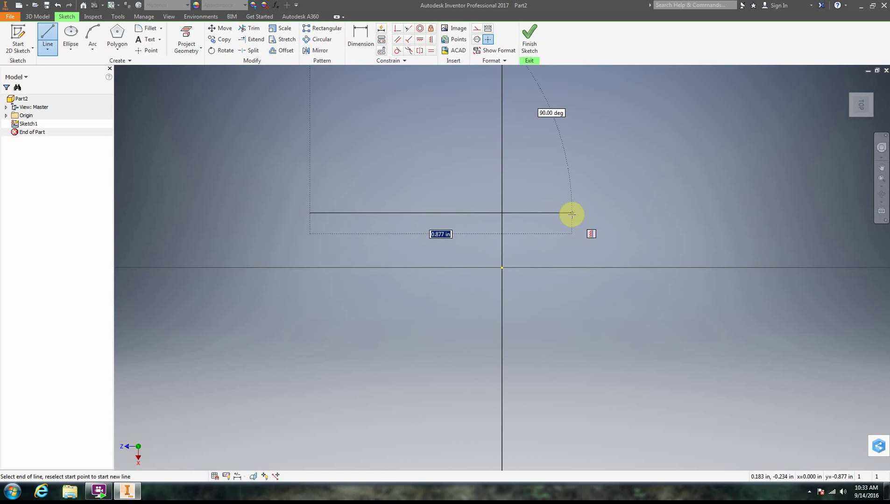
left_click(571, 214)
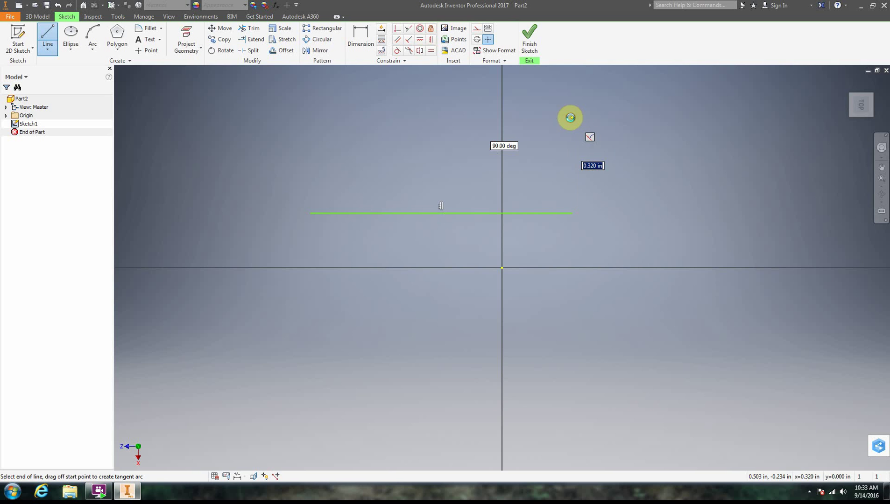
left_click(571, 117)
right_click(681, 179)
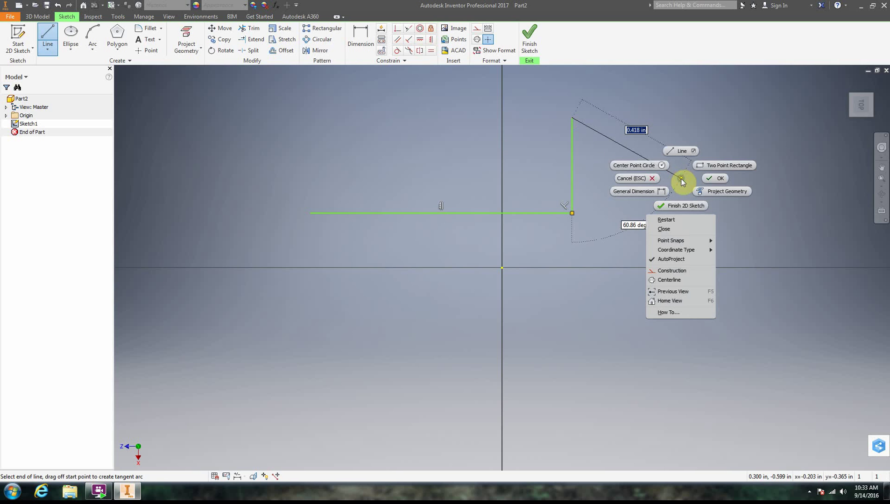
left_click(716, 177)
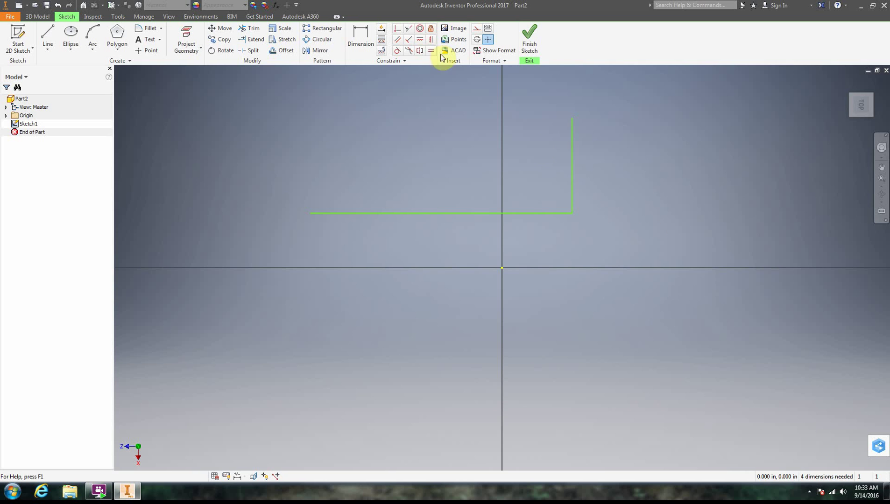
Dimension the horizontal line's length and set it to 6 in
left_click(364, 33)
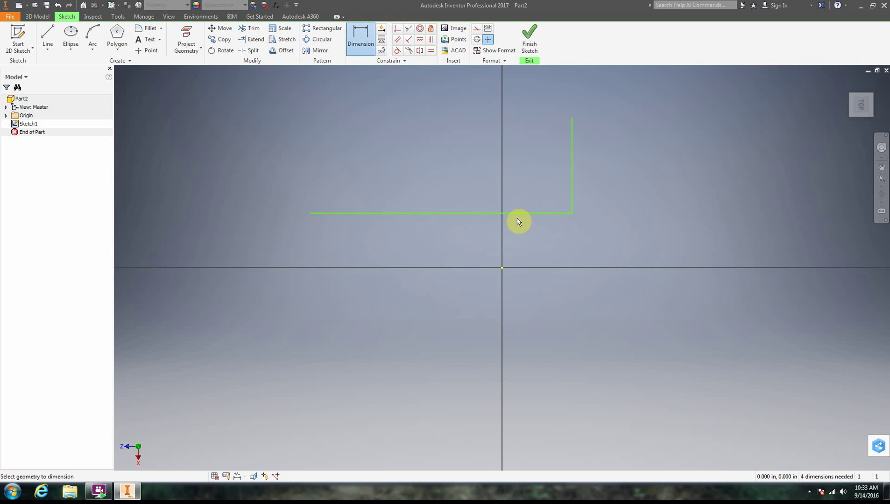
left_click(436, 213)
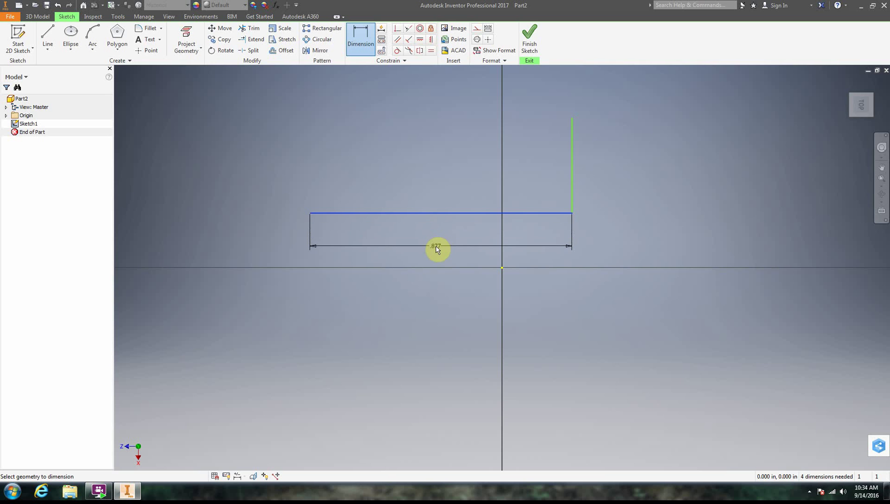
left_click(437, 250)
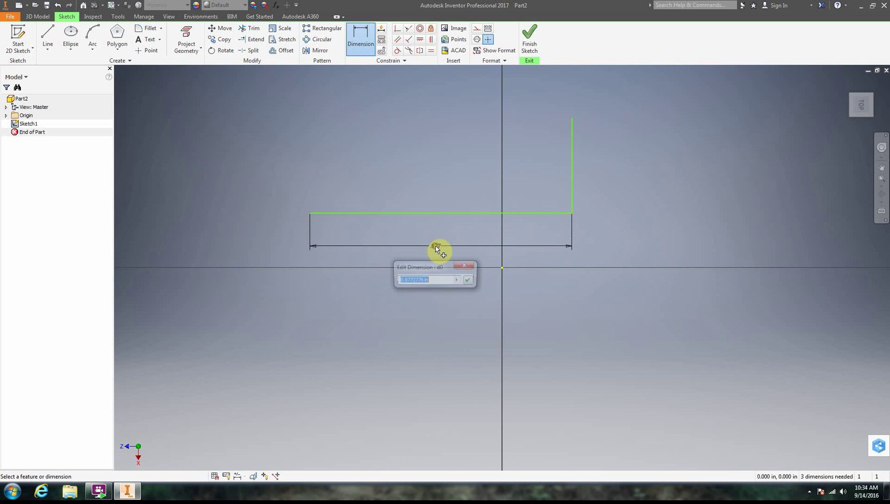
double_click(420, 280)
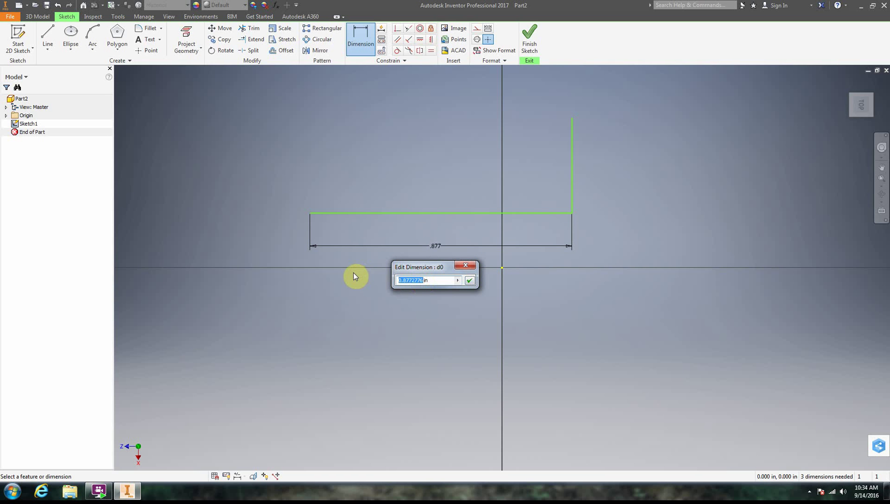
key("Return")
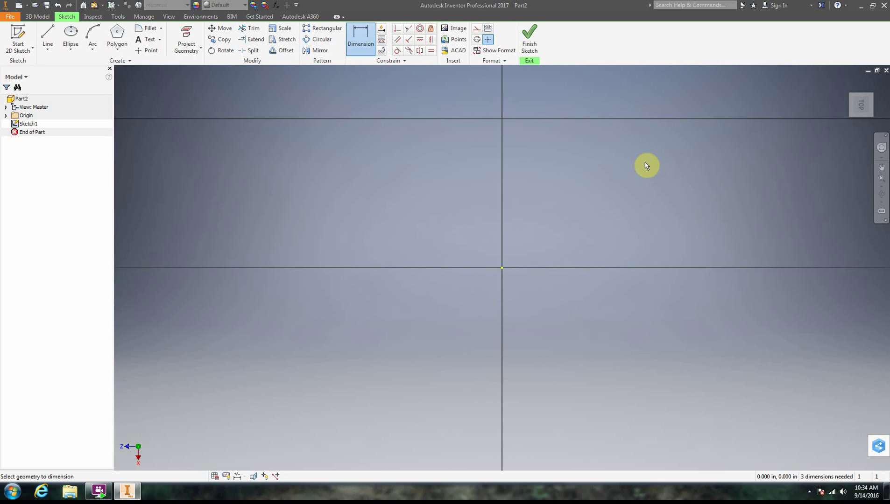
Dimension the vertical line's length and set it to 2 in
scroll(646, 165, "down", 3)
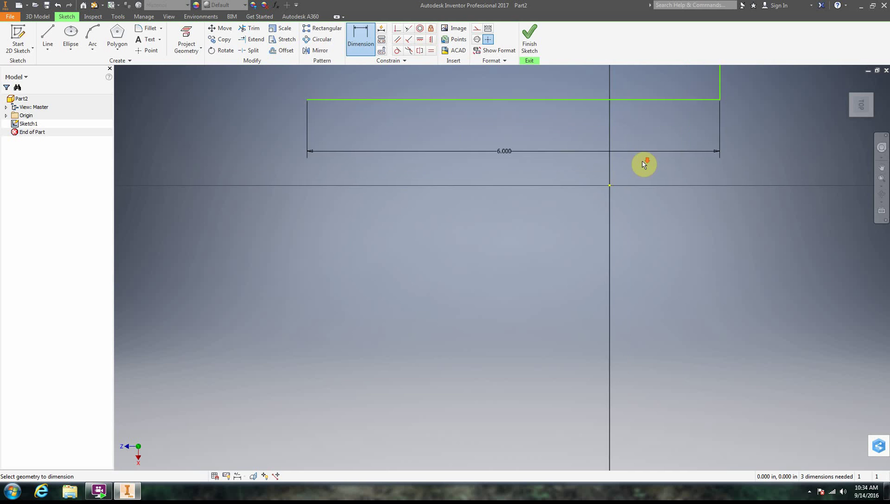
scroll(643, 164, "down", 5)
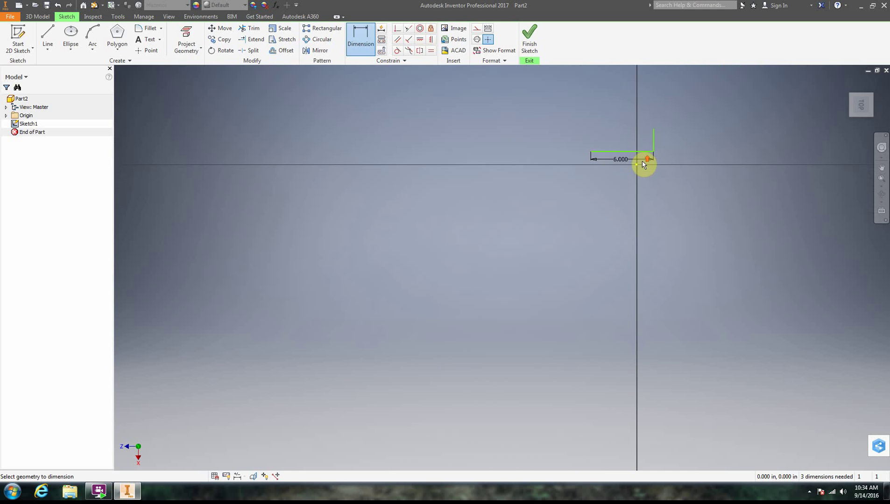
scroll(643, 164, "up", 3)
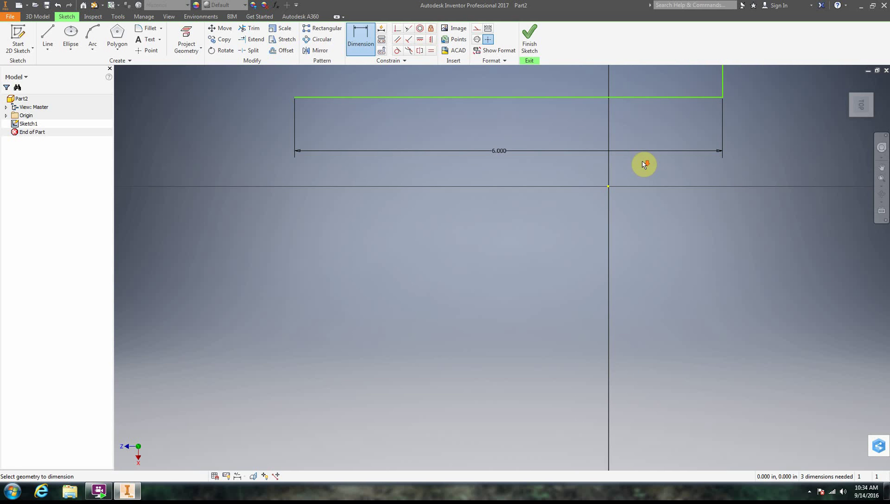
left_click(881, 186)
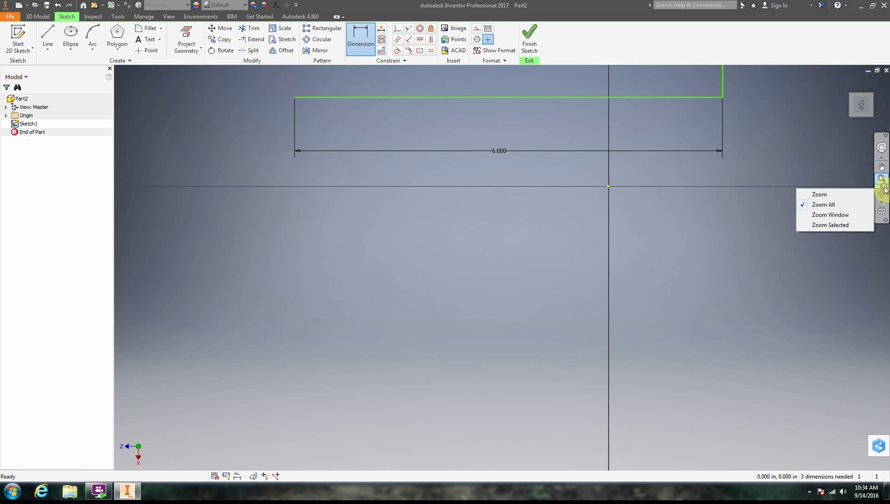
left_click(836, 205)
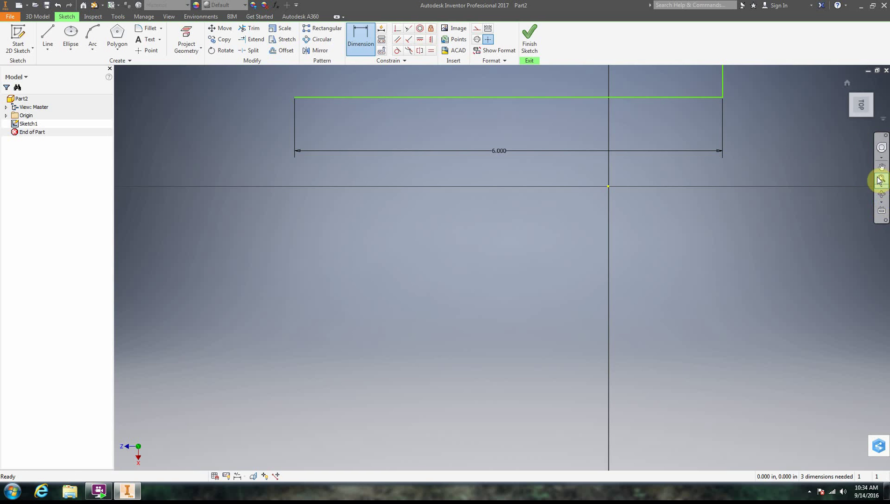
left_click(882, 180)
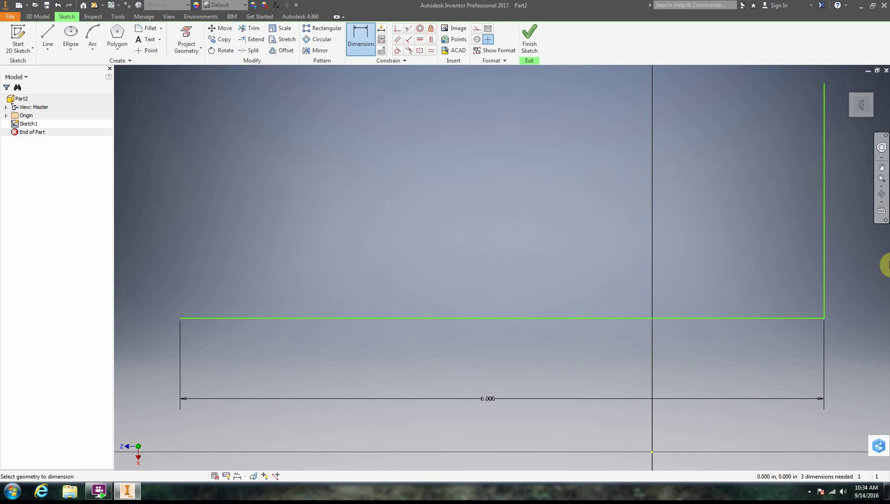
left_click(824, 233)
left_click(844, 230)
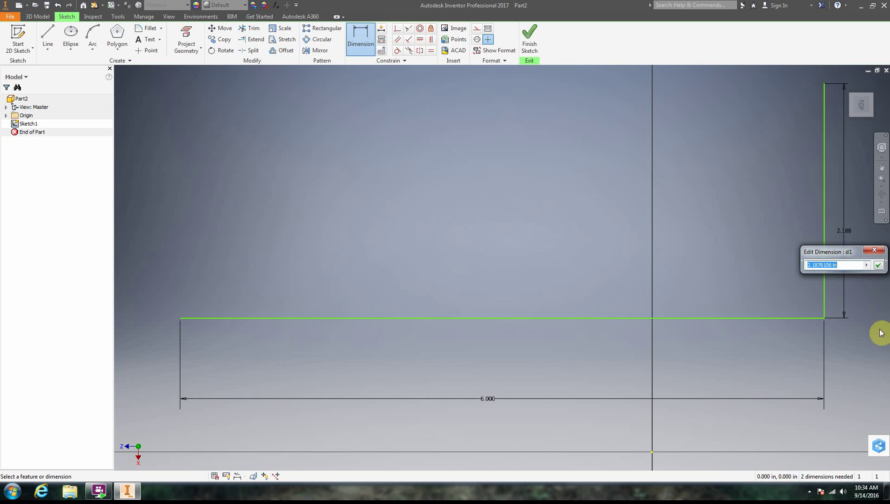
type("2")
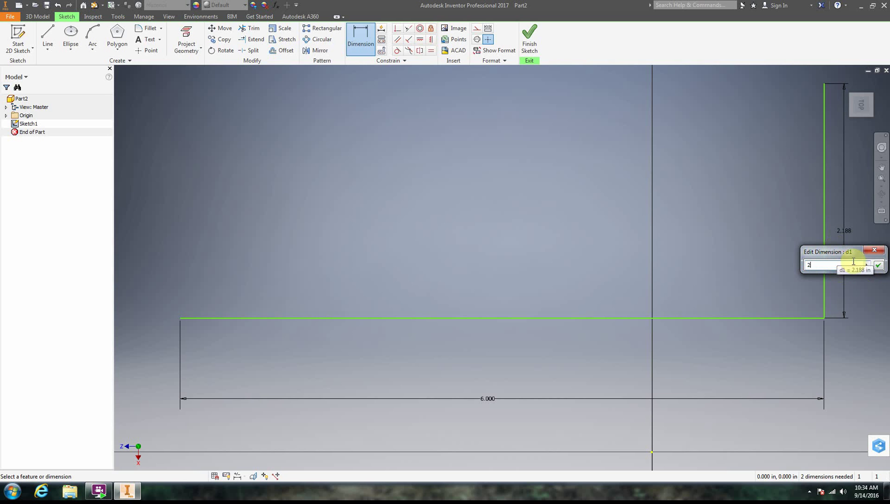
left_click(878, 265)
left_click(848, 240)
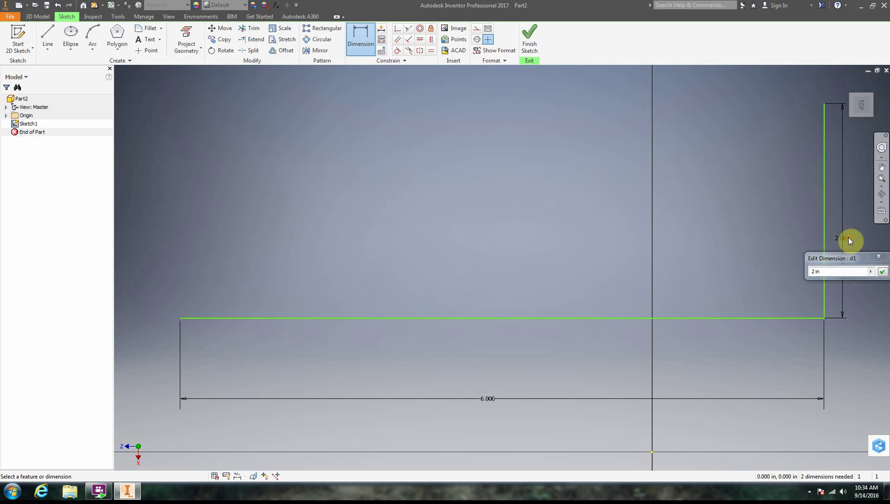
left_click(877, 265)
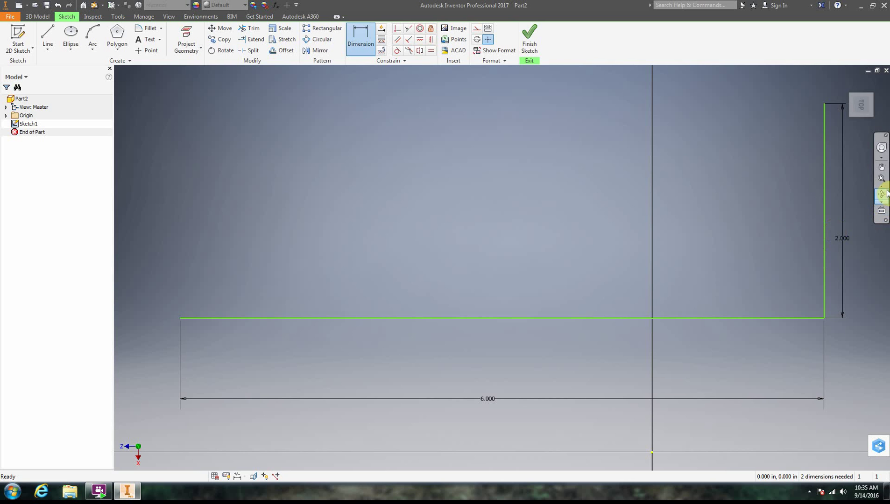
Examine the dimensioned L-shaped sketch by panning and zooming, ending with the whole sketch fitted in view
left_click(881, 167)
mouse_move(843, 183)
left_mouse_down()
mouse_move(542, 180)
mouse_move(653, 182)
mouse_move(510, 115)
mouse_move(676, 240)
mouse_move(757, 231)
mouse_move(826, 204)
mouse_move(788, 193)
mouse_move(801, 185)
left_mouse_up()
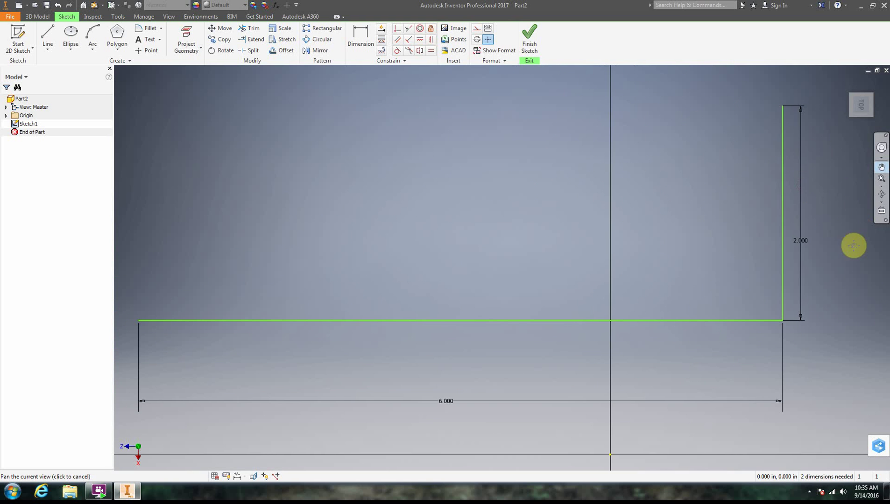
mouse_move(852, 246)
left_mouse_down()
mouse_move(679, 174)
mouse_move(757, 270)
mouse_move(813, 226)
mouse_move(832, 226)
left_mouse_up()
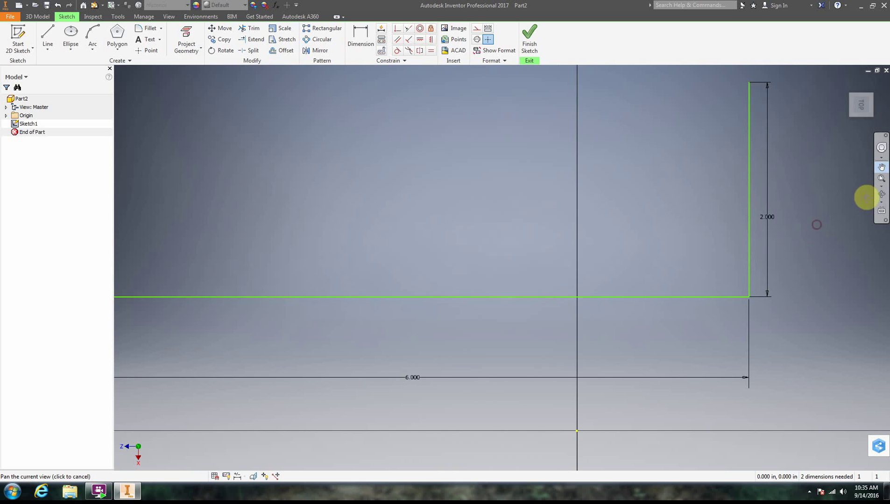
left_click(881, 178)
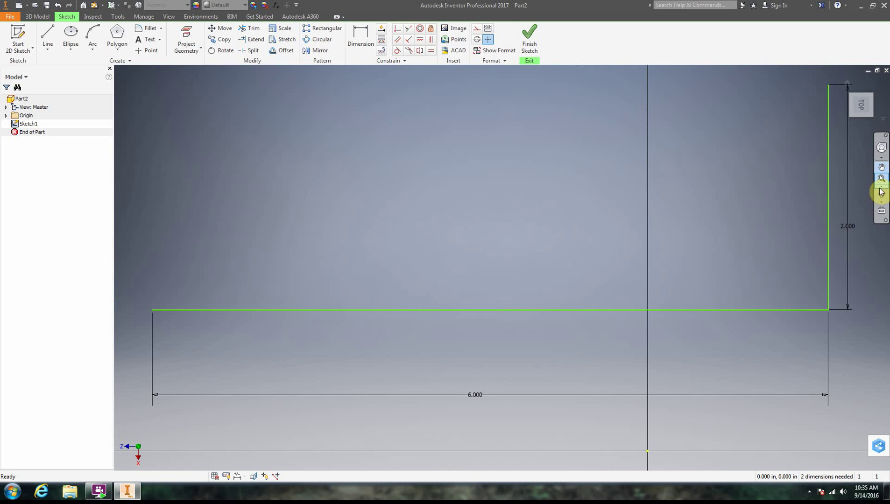
left_click(881, 186)
left_click(835, 194)
mouse_move(580, 215)
left_mouse_down()
mouse_move(573, 135)
mouse_move(586, 250)
mouse_move(598, 256)
mouse_move(596, 167)
left_mouse_up()
left_click(882, 187)
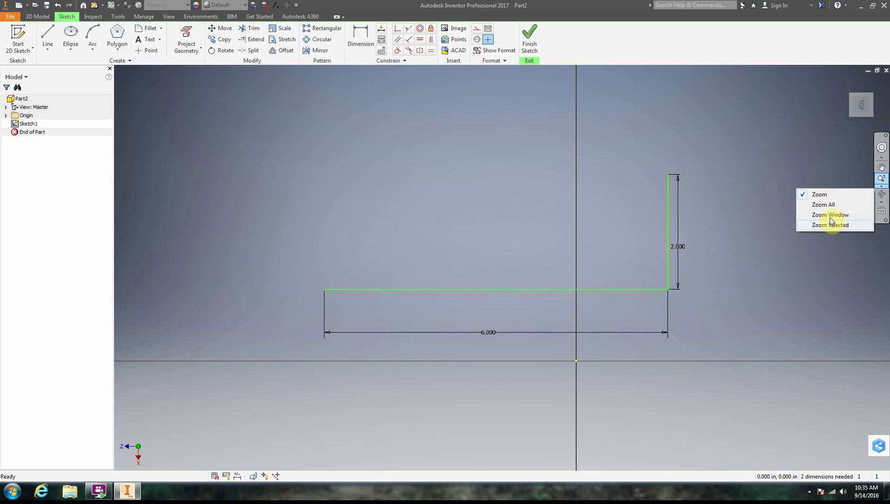
left_click(829, 206)
left_click(881, 179)
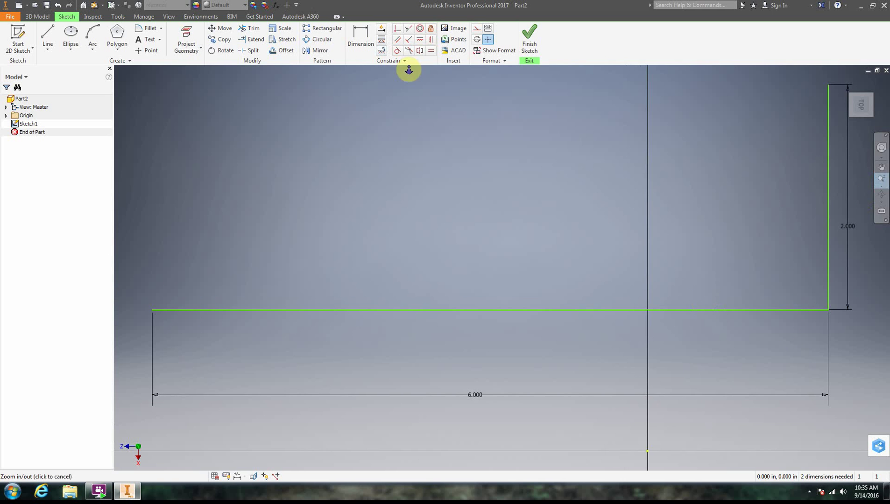
Add an angular dimension between the horizontal and vertical lines, accepting it as a driven dimension
left_click(365, 36)
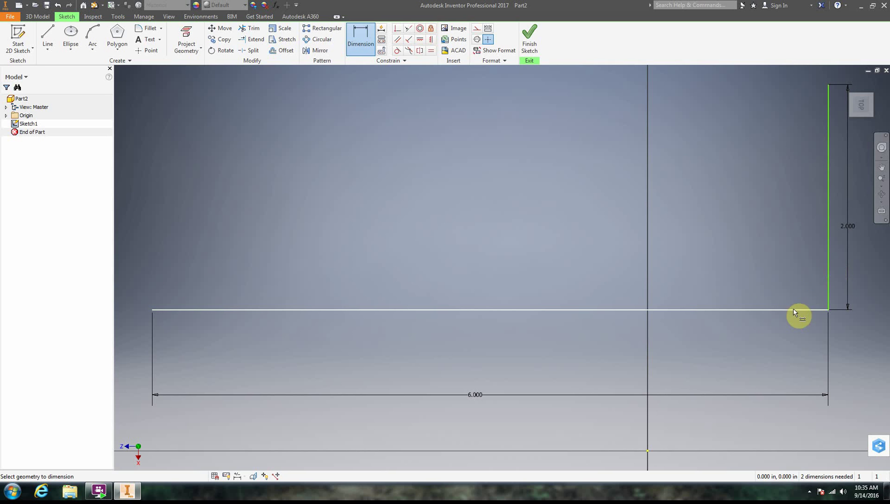
left_click(738, 309)
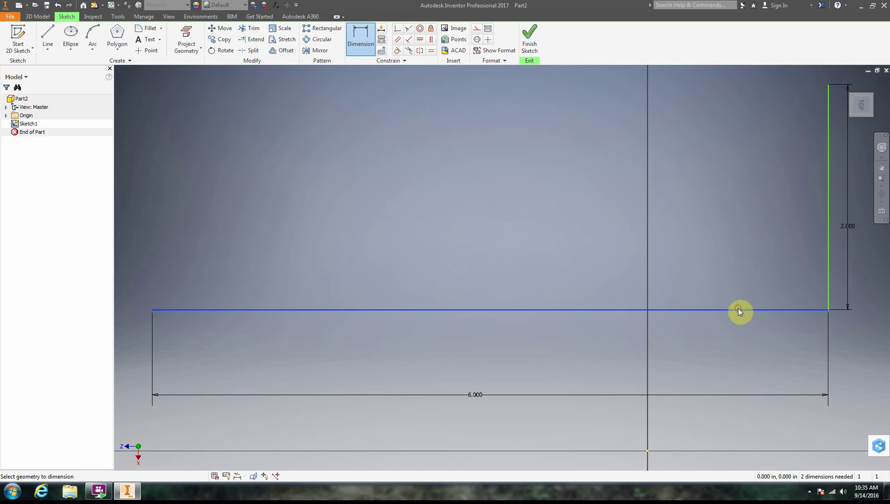
left_click(827, 243)
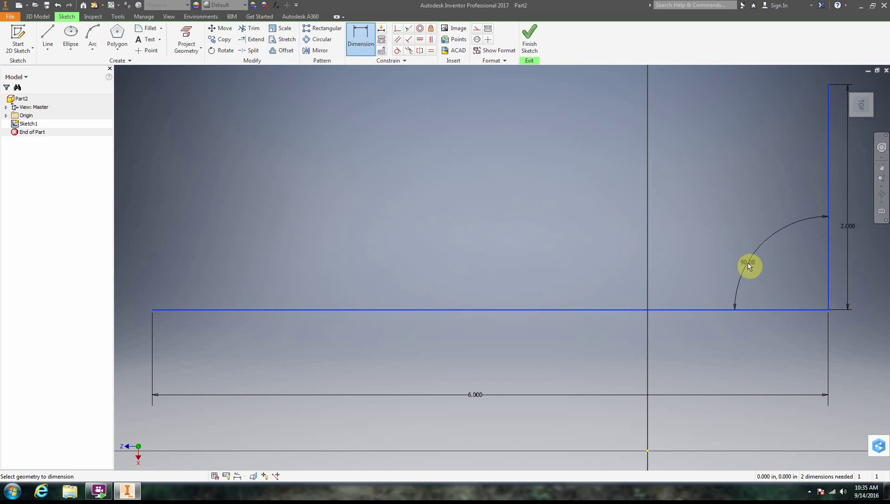
left_click(735, 238)
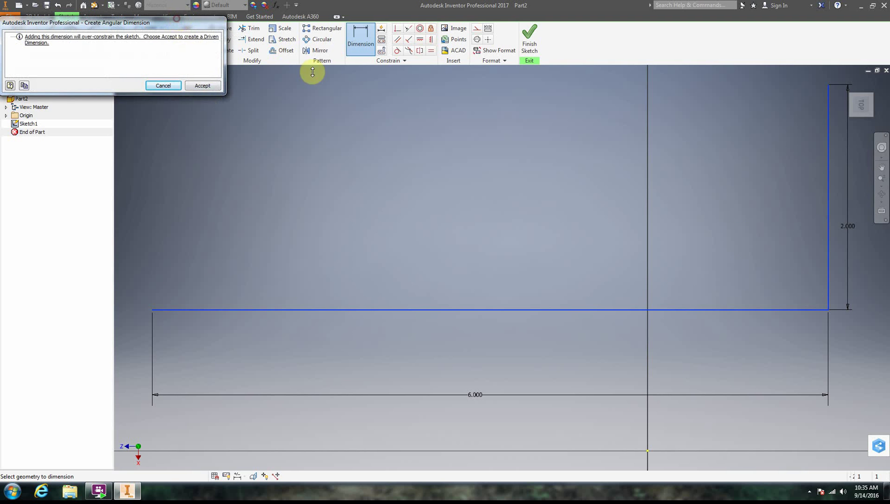
left_click_drag(177, 23, 489, 160)
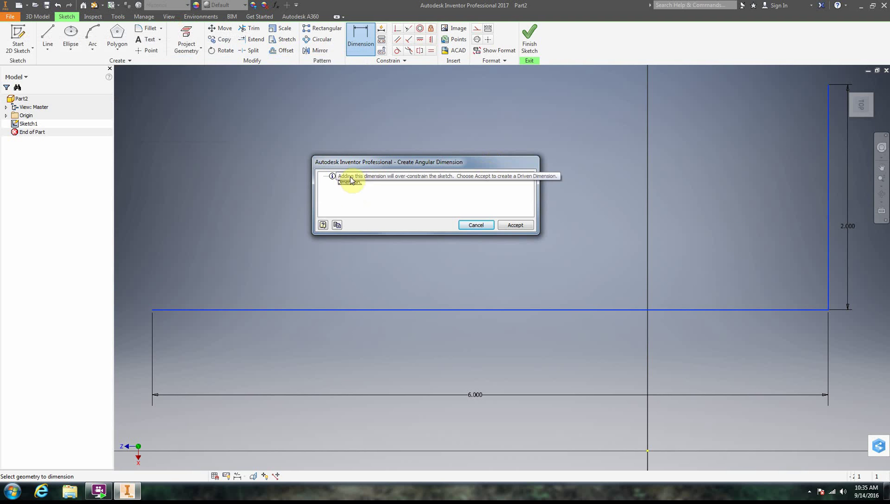
left_click(514, 225)
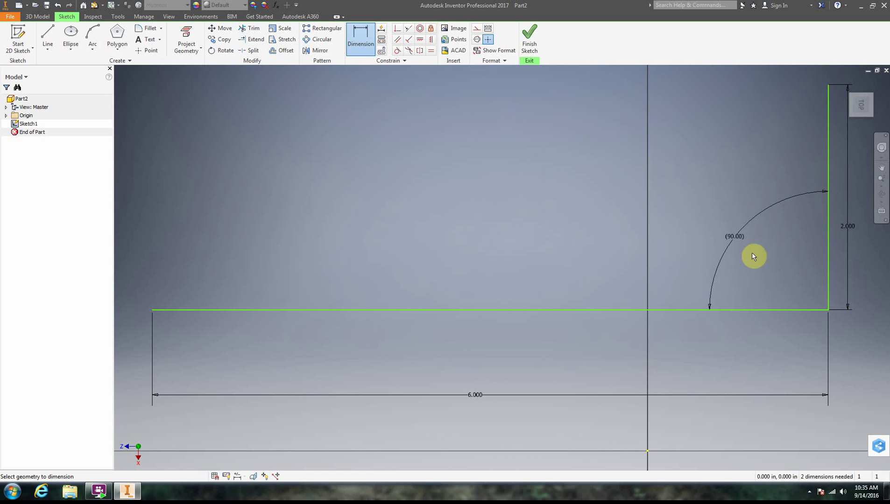
left_click(730, 236)
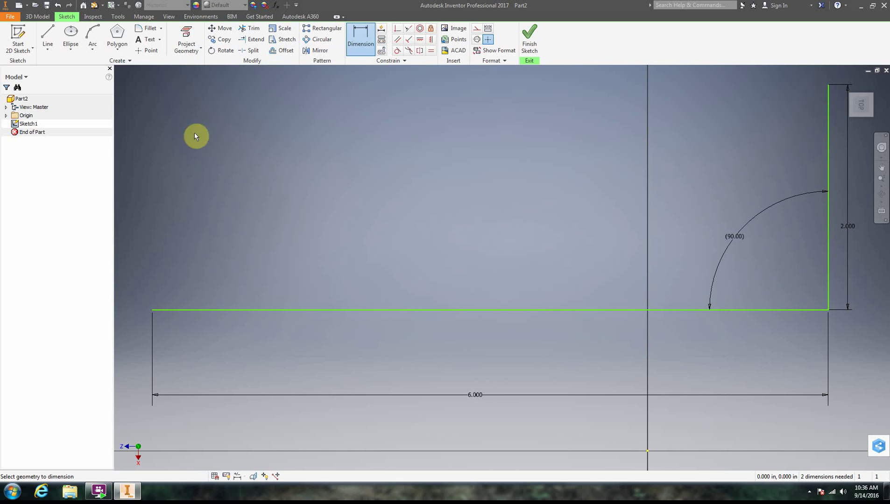
Draw a slightly inclined line about 1.85 in long upward from the horizontal line's free left end
left_click(48, 37)
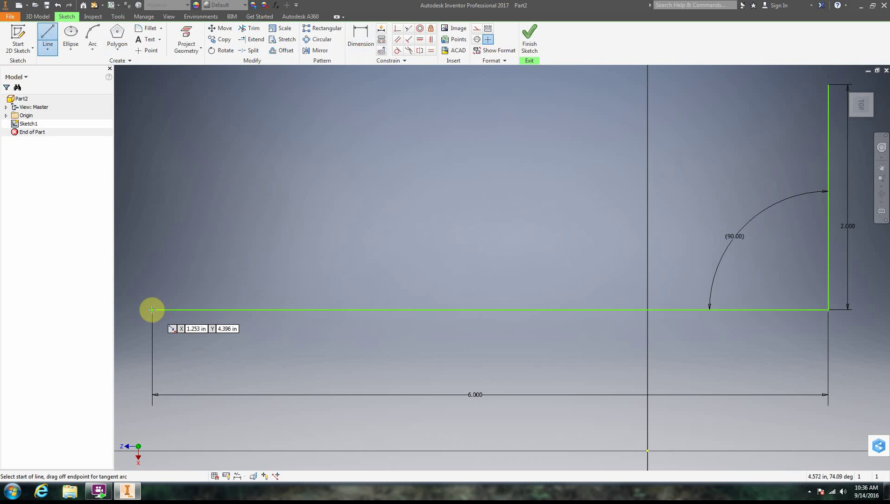
left_click(45, 34)
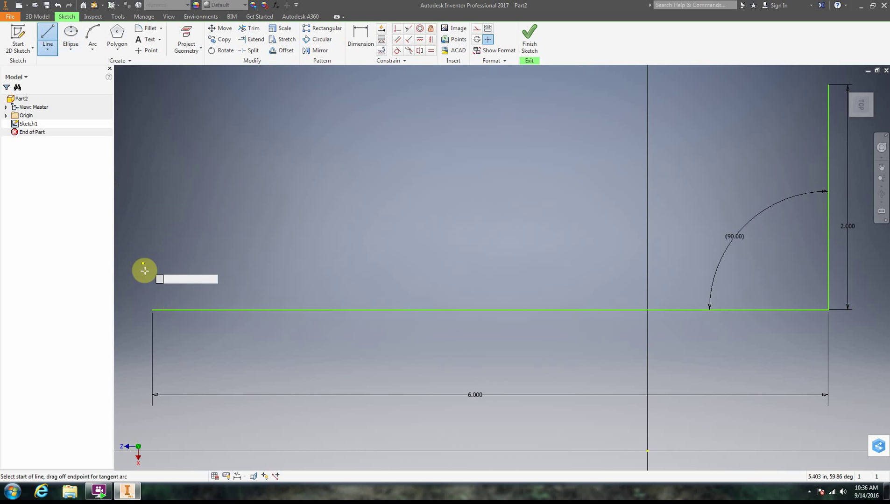
left_click(154, 310)
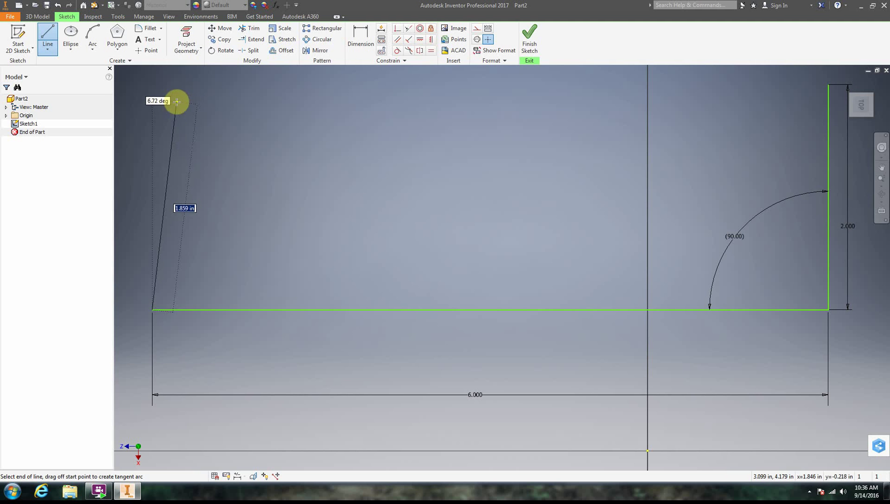
left_click(161, 99)
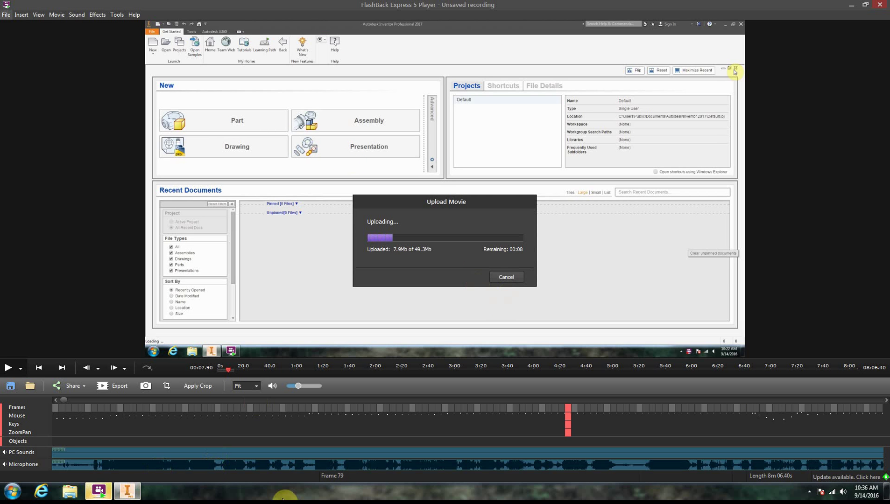
left_click(809, 492)
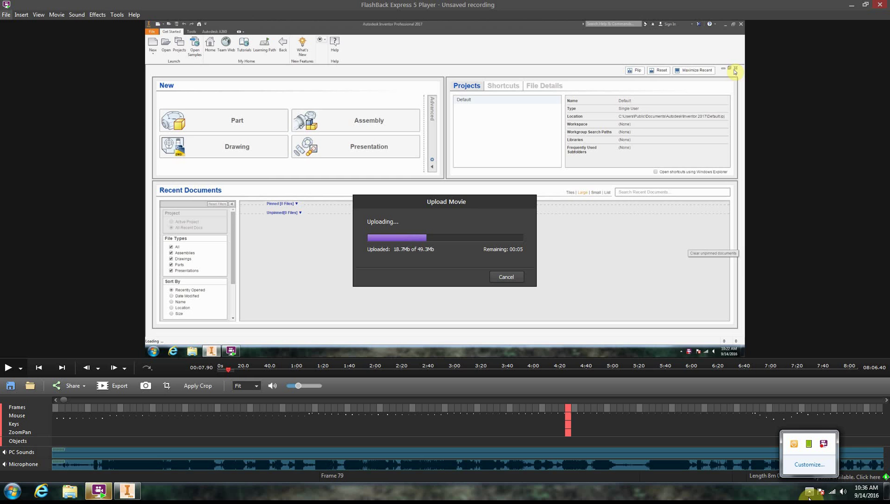
right_click(818, 450)
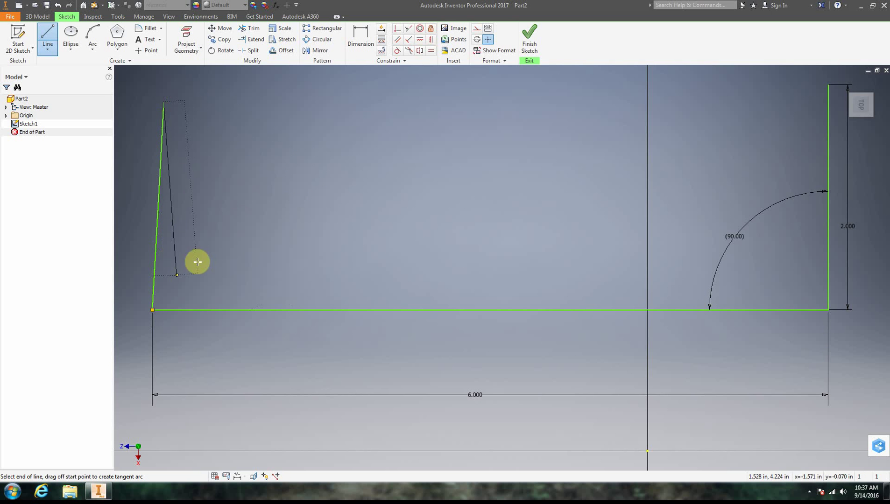
End the line chain and dimension the angle between the new inclined line and the horizontal line as 45 degrees
right_click(244, 210)
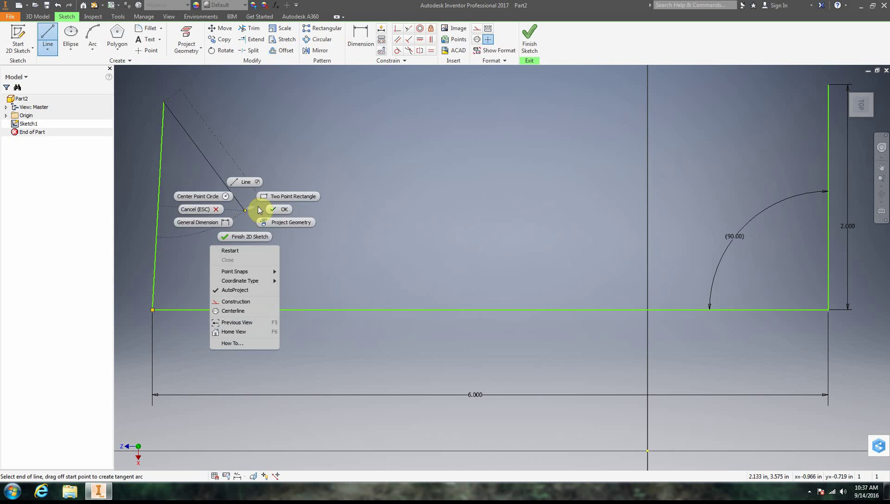
left_click(281, 211)
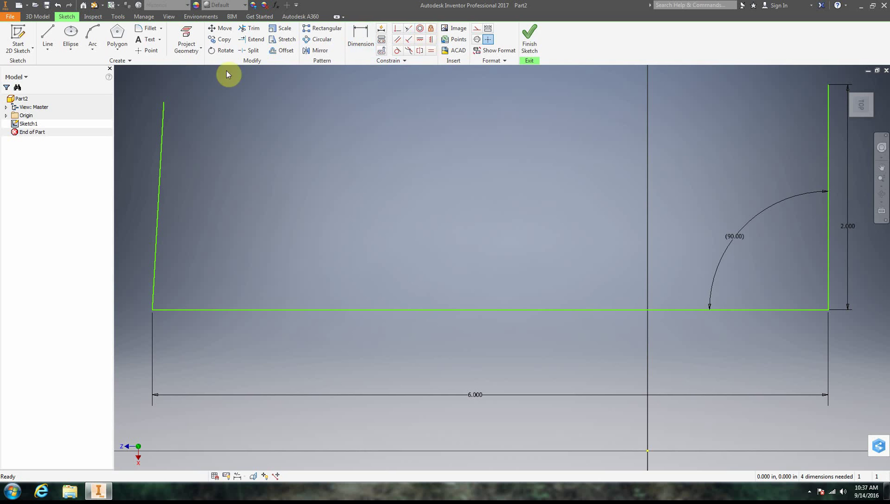
left_click(362, 26)
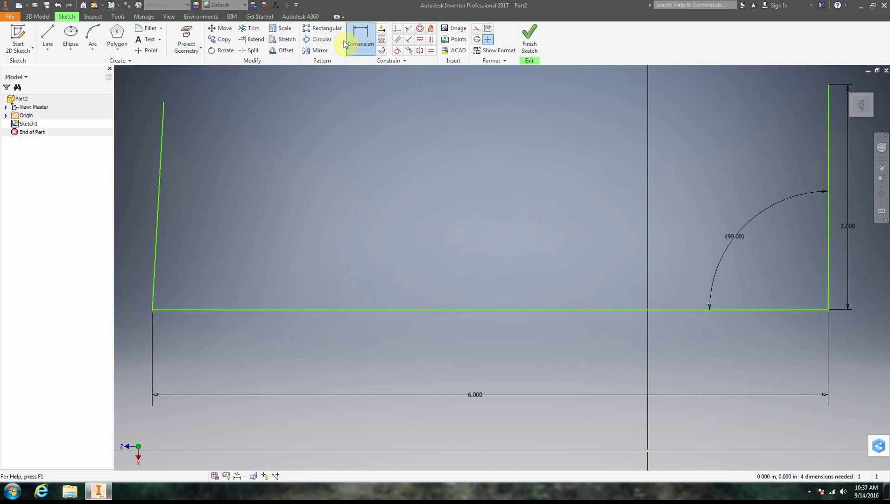
left_click(211, 310)
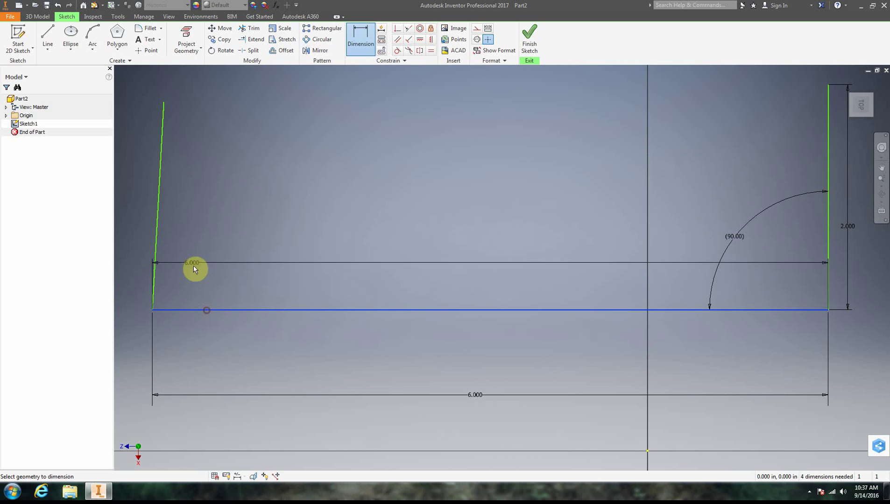
left_click(156, 246)
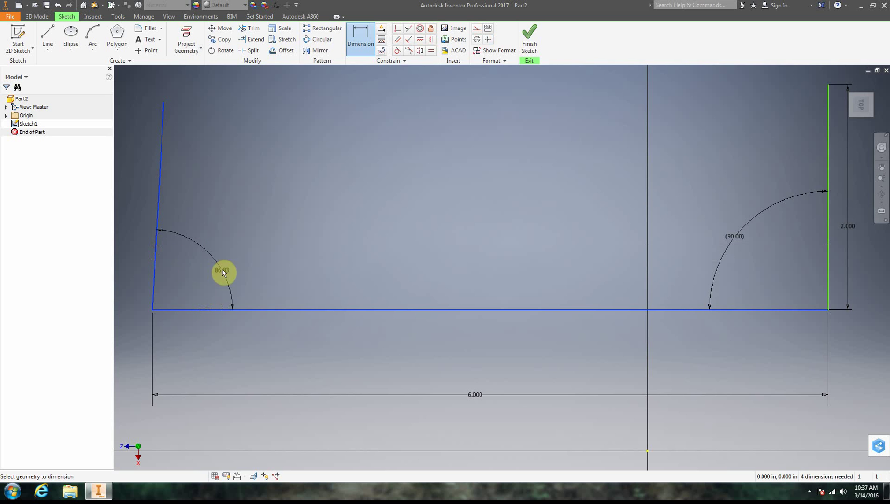
left_click(234, 253)
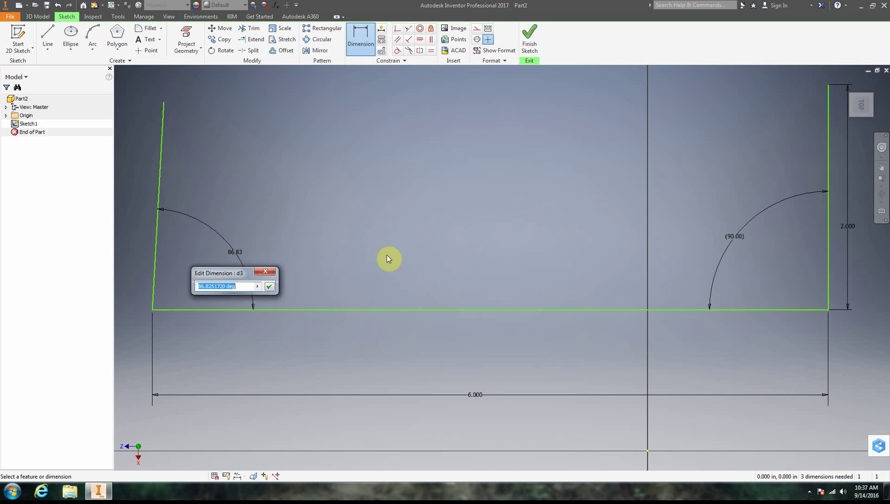
type("45")
key("Return")
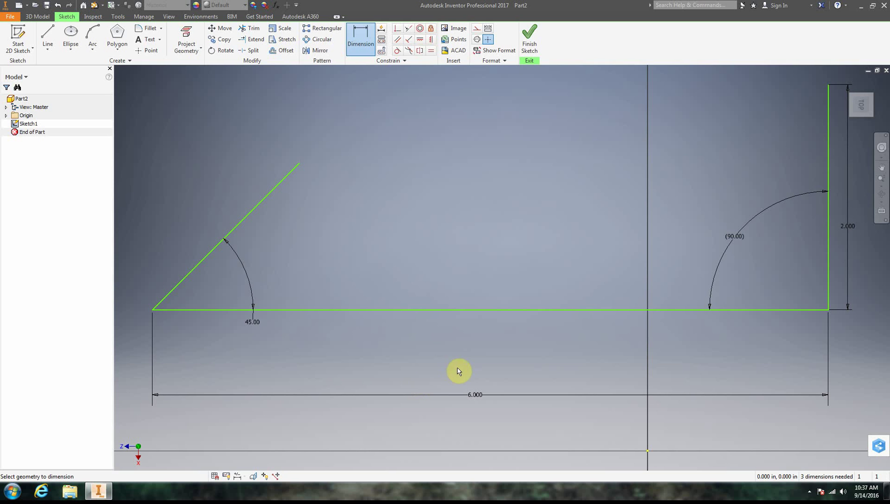
Open the 45-degree angular dimension for editing, close it without entering a value, and leave the Dimension command
double_click(253, 323)
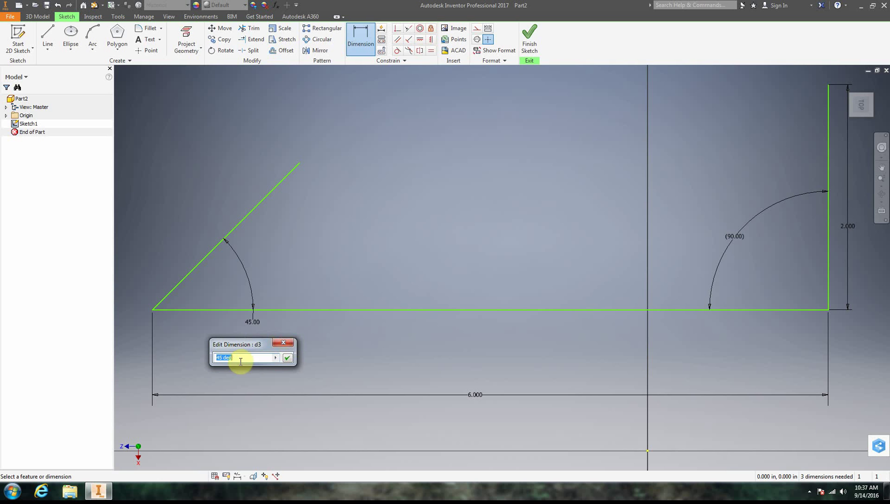
left_click(280, 344)
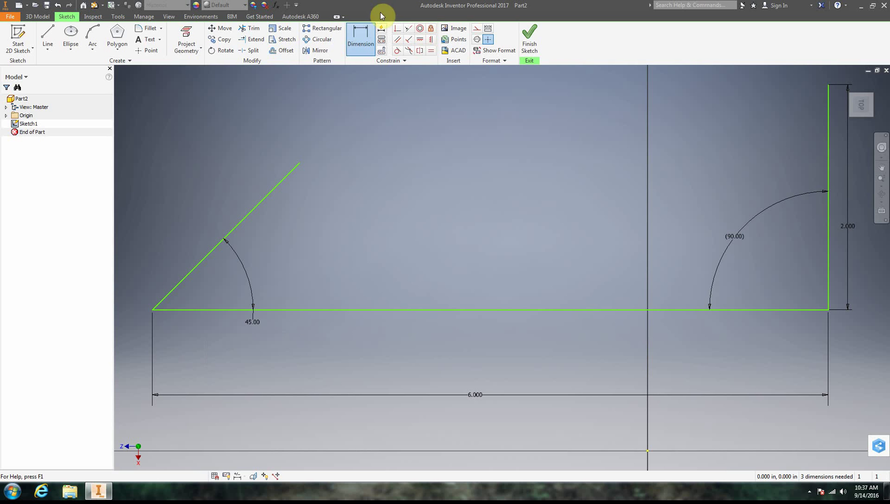
left_click(367, 43)
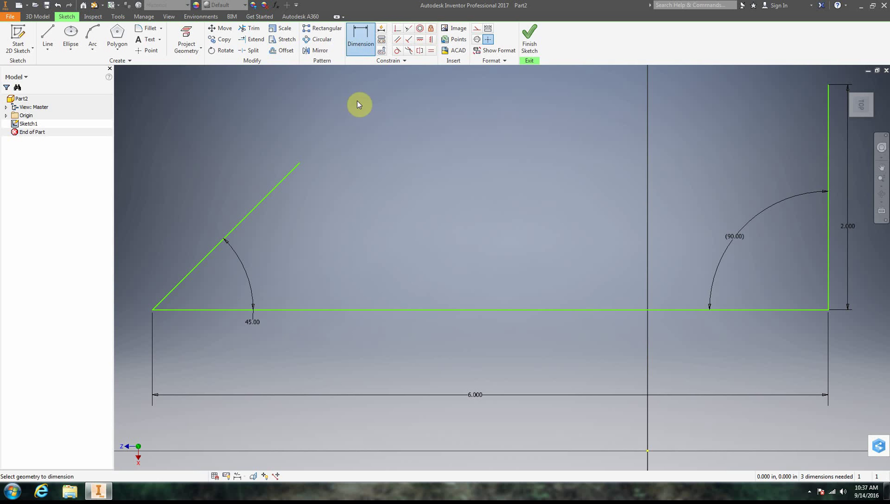
left_click(256, 324)
left_click(292, 339)
left_click(255, 324)
left_click(281, 339)
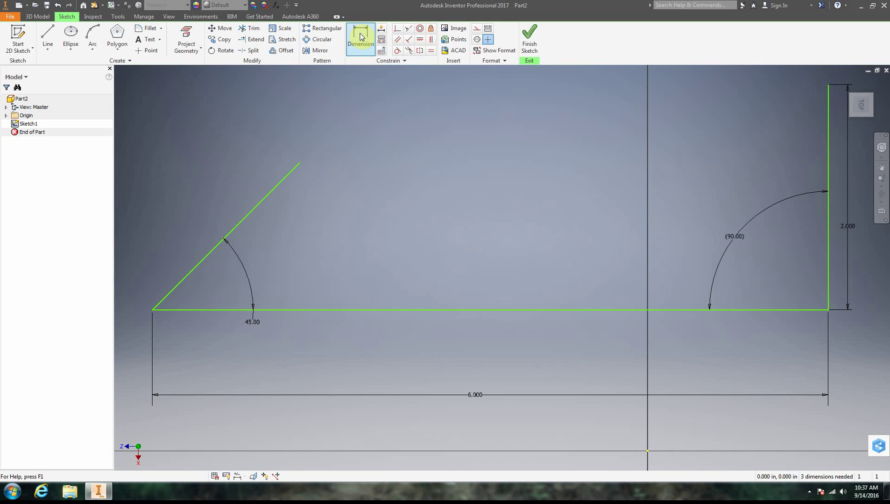
right_click(354, 142)
left_click(380, 138)
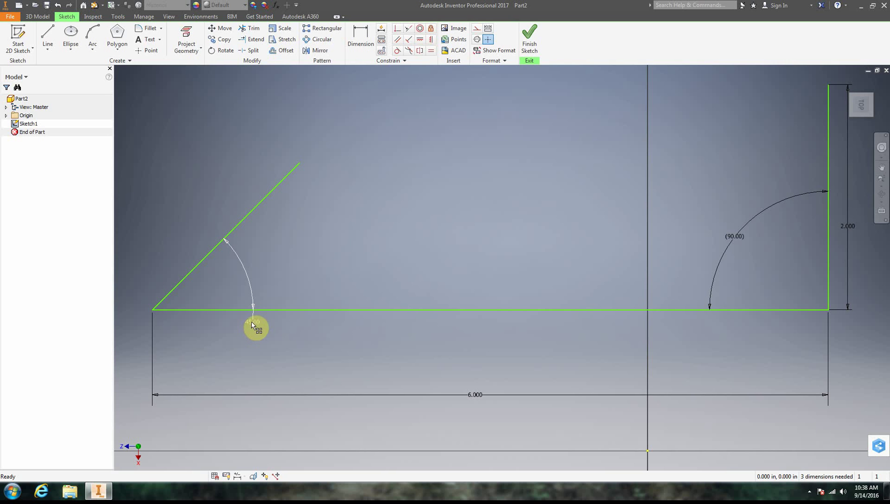
Move the text of both angular dimensions below the horizontal line, and open and close the 45-degree dimension's value
left_click_drag(251, 324, 254, 375)
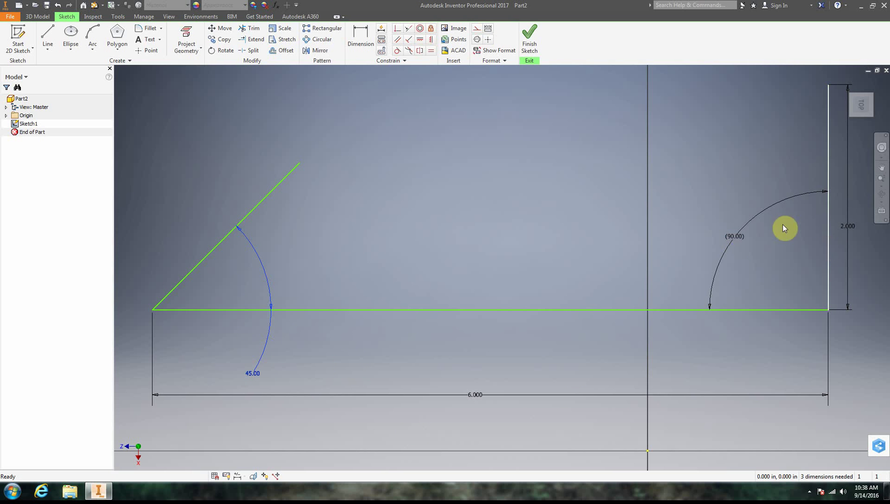
left_click_drag(738, 242, 736, 363)
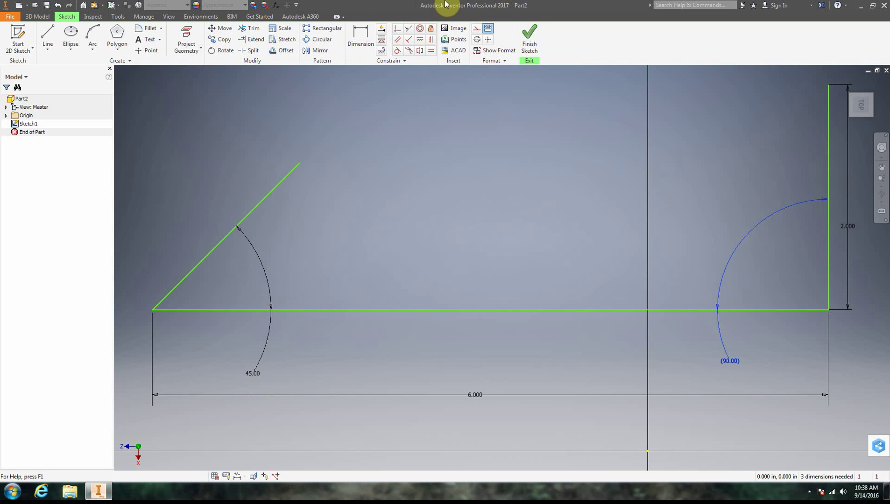
left_click_drag(256, 372, 263, 352)
double_click(264, 353)
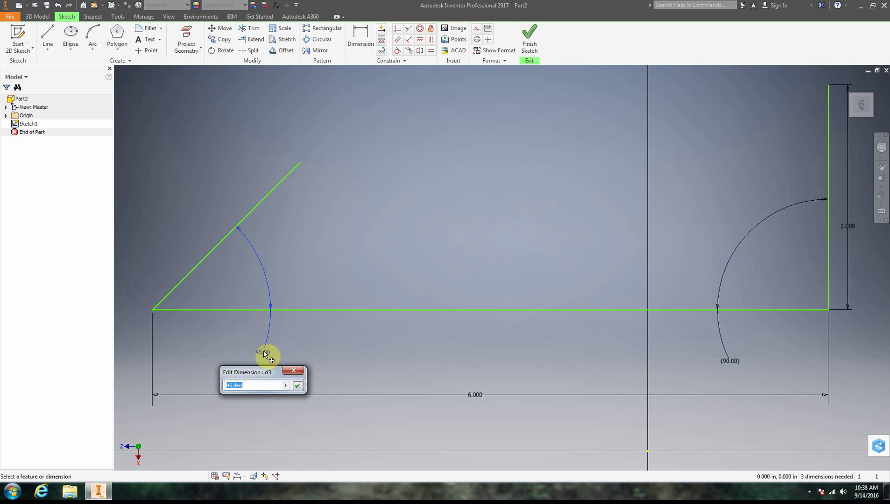
left_click(300, 373)
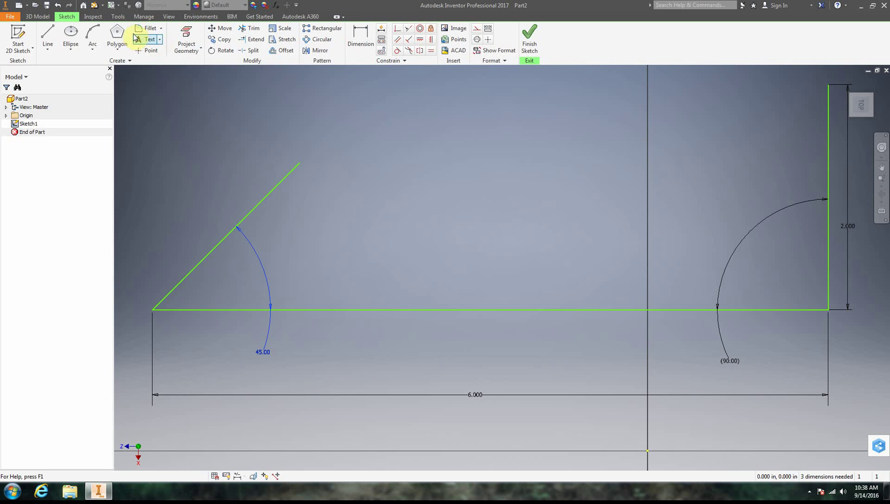
Sketch a center-point circle about 1.44 in in diameter above the horizontal line, between the inclined and vertical lines
left_click(74, 37)
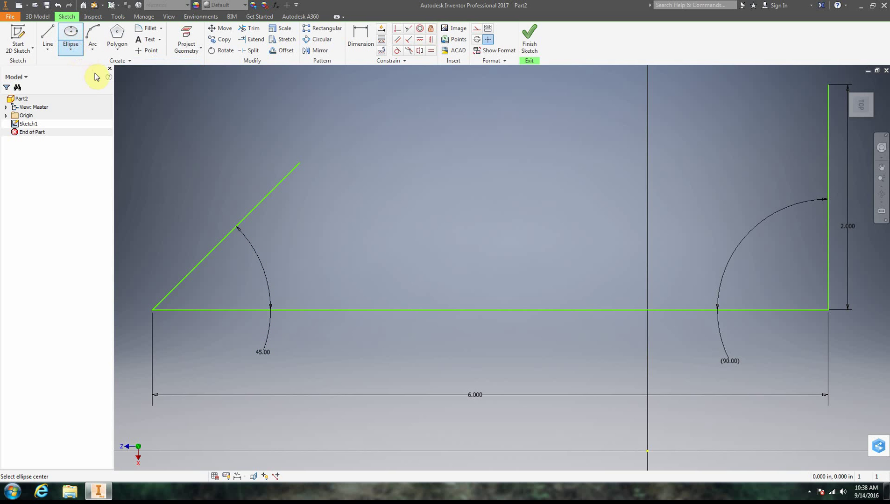
left_click(69, 49)
left_click(78, 67)
left_click(429, 216)
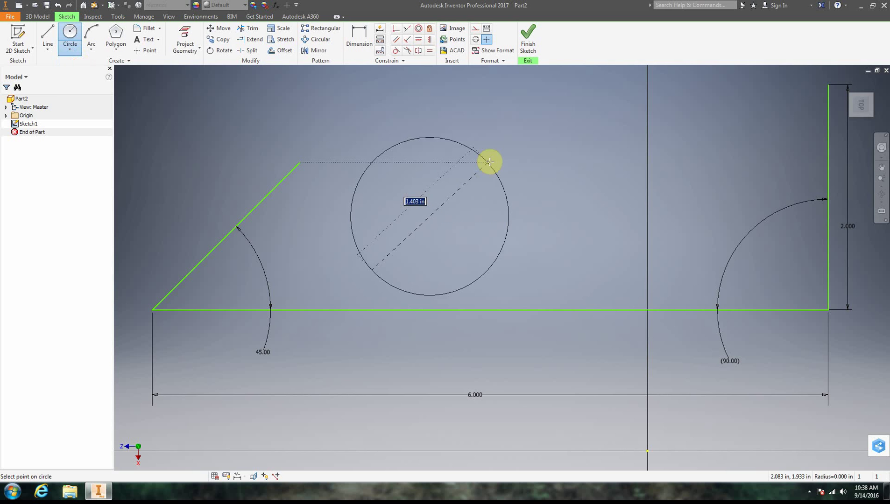
left_click(489, 161)
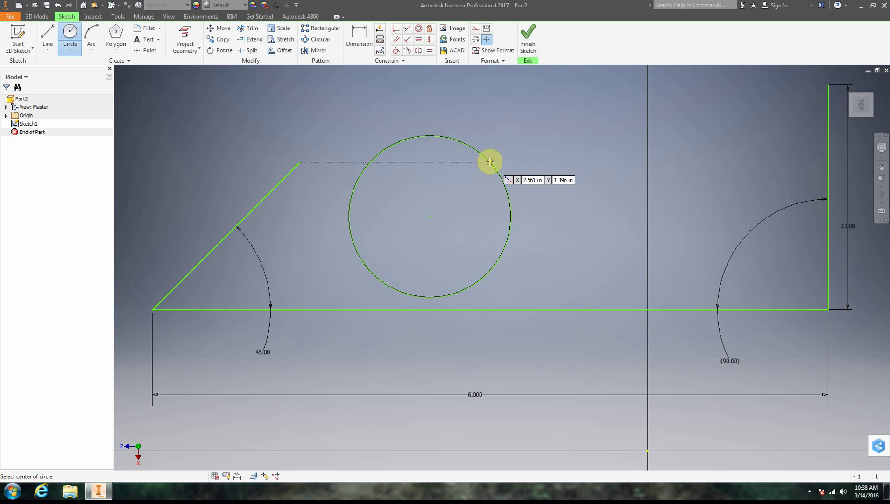
Dimension the circle's diameter and set it to 1 in
left_click(358, 36)
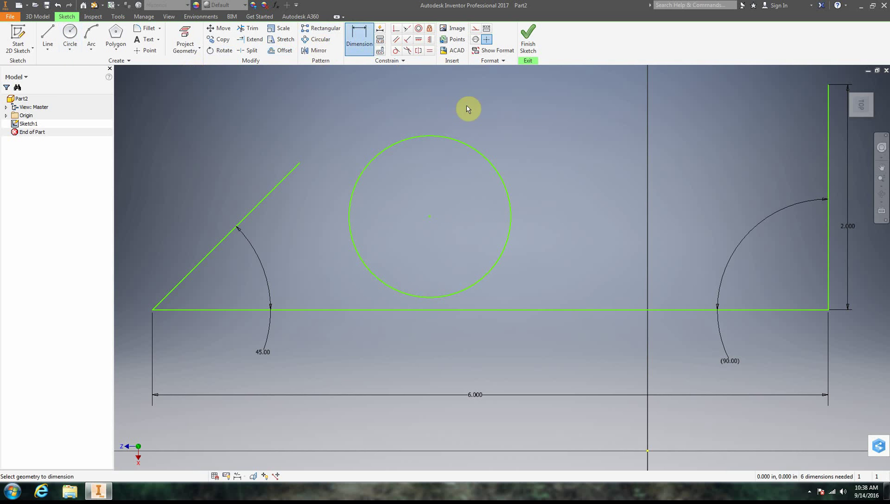
left_click(483, 154)
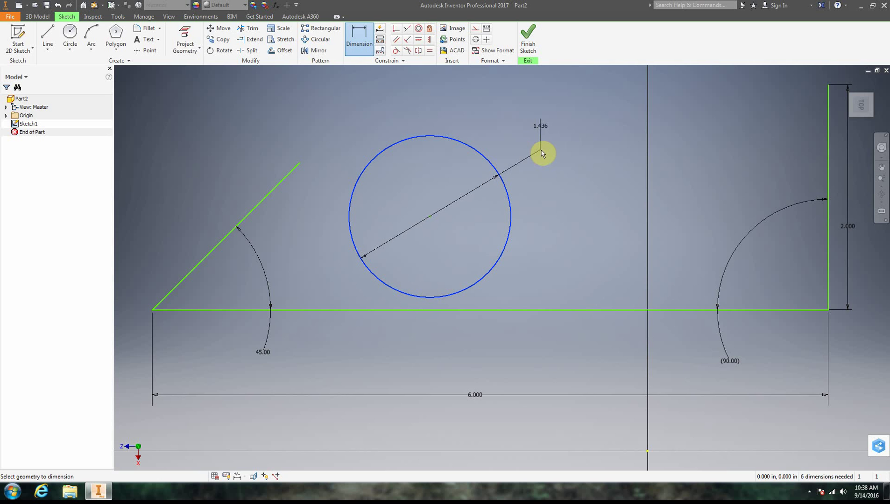
left_click(553, 141)
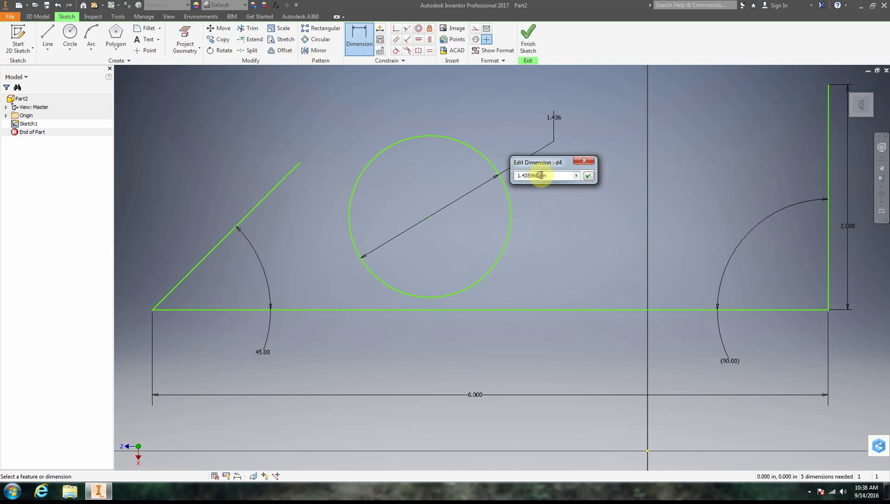
type("1")
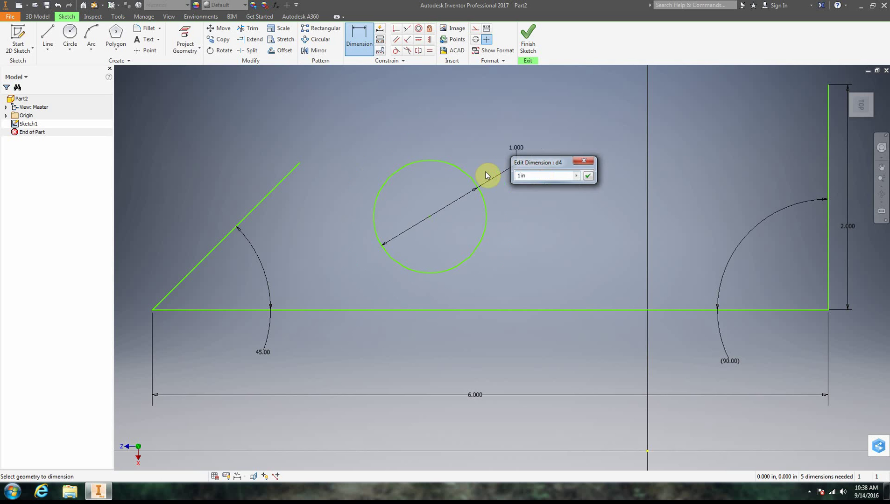
key("Return")
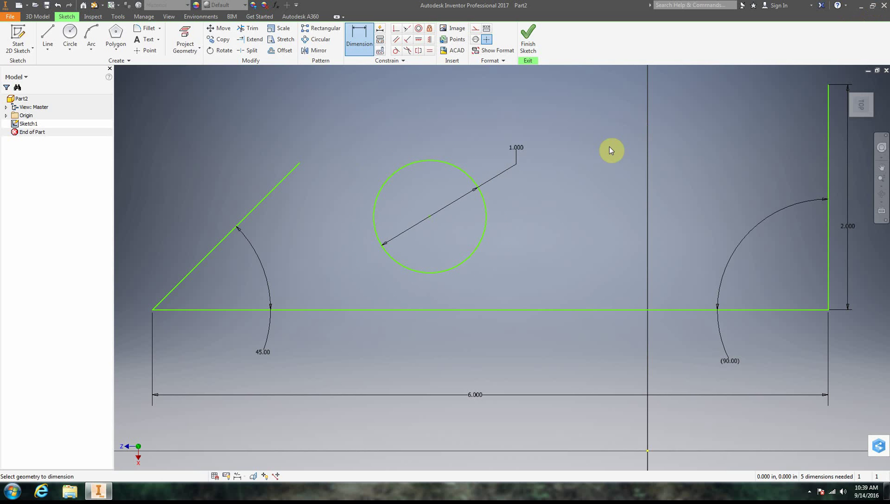
left_click(809, 491)
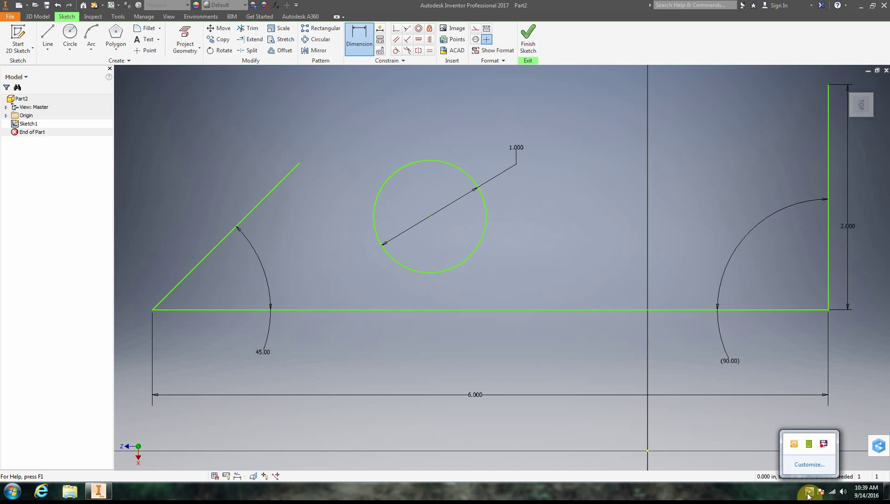